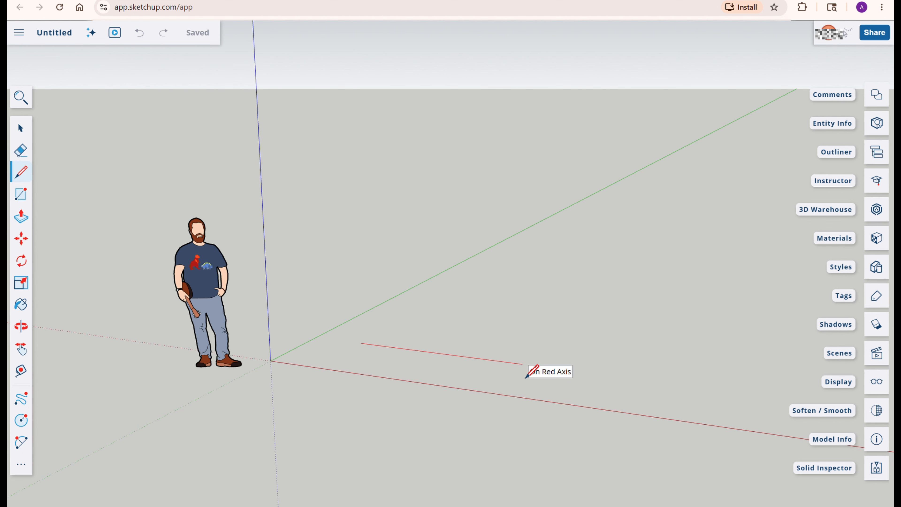
Finish a line near the red axis, restore it after erasing, and delete it
{"action": "key", "text": "Return"}
{"action": "key", "text": "Escape"}
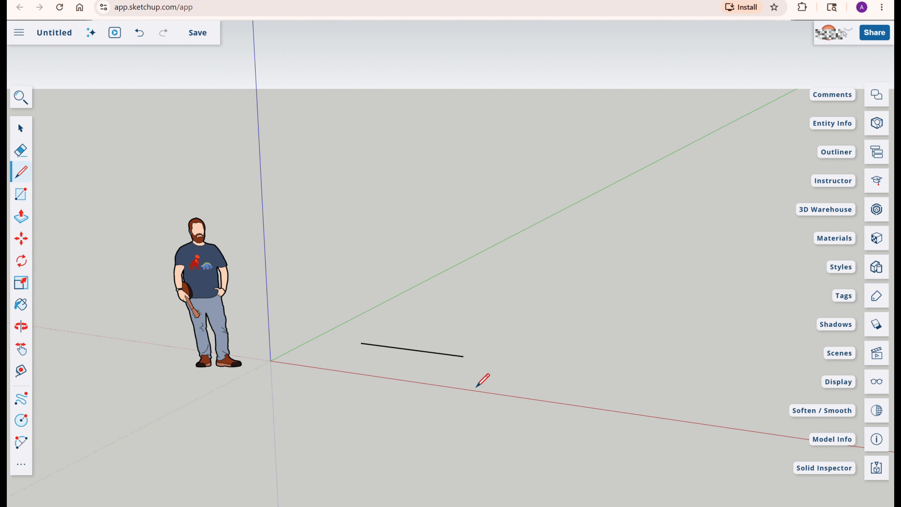
{"action": "scroll", "coordinate": [475, 387], "scroll_direction": "down", "scroll_amount": 1}
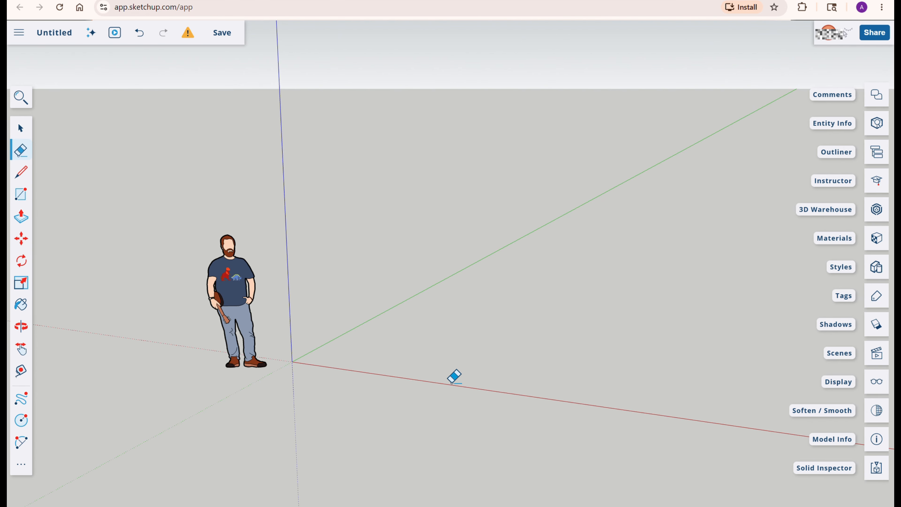
{"action": "key", "text": "ctrl+z"}
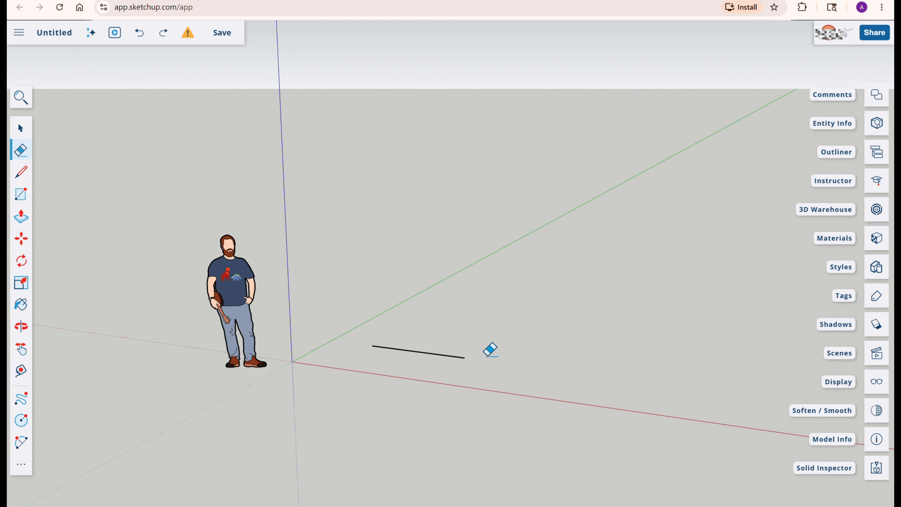
{"action": "key", "text": "Delete"}
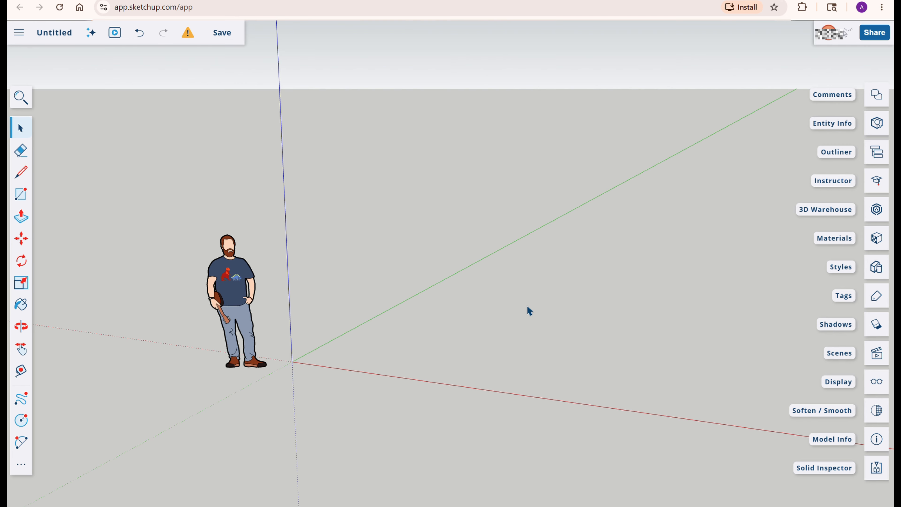
Draw a rectangle on the ground plane to the right of the figure
{"action": "key", "text": "r"}
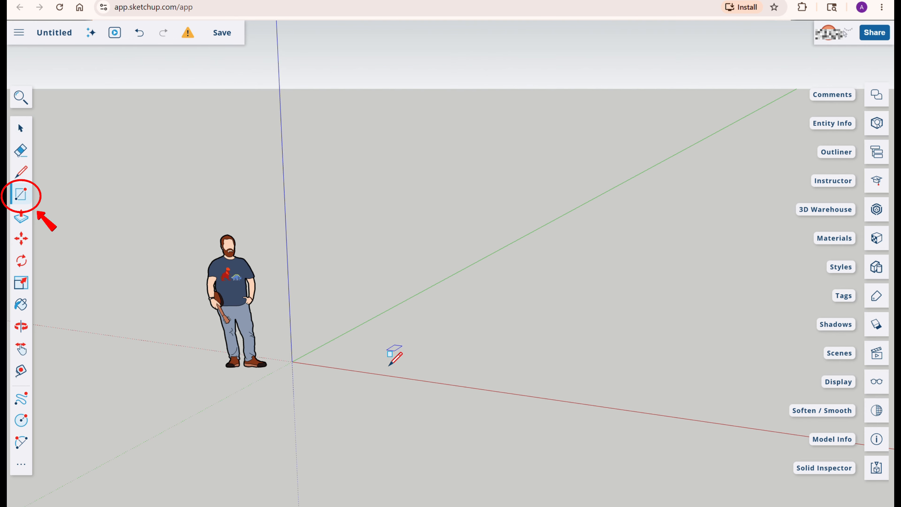
{"action": "left_click", "coordinate": [386, 350]}
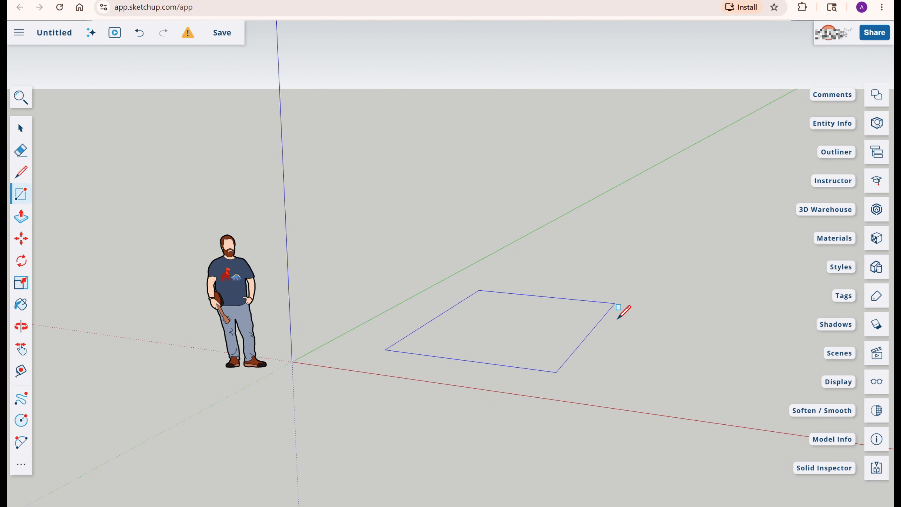
{"action": "left_click", "coordinate": [615, 304]}
{"action": "middle_click_drag", "start_coordinate": [520, 364], "coordinate": [543, 396]}
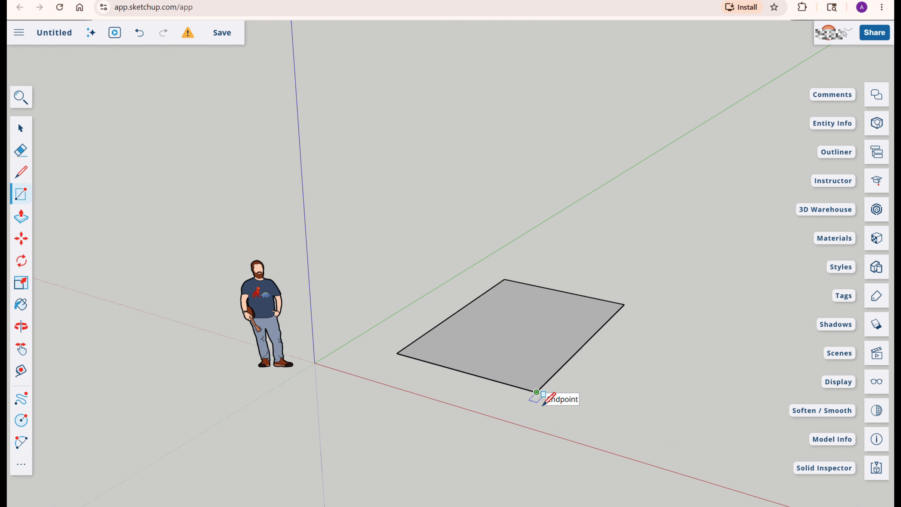
{"action": "scroll", "coordinate": [543, 405], "scroll_direction": "up", "scroll_amount": 3}
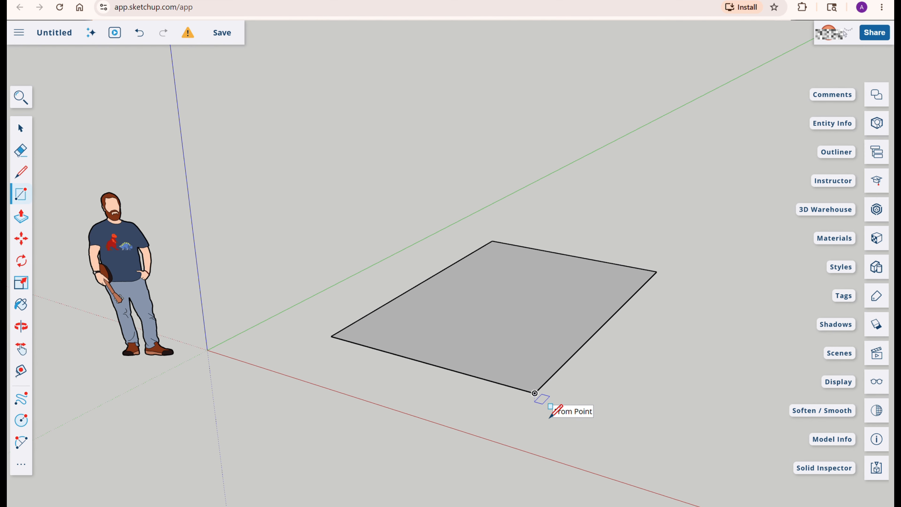
Push/pull the rectangle upward into a box
{"action": "left_click", "coordinate": [29, 218]}
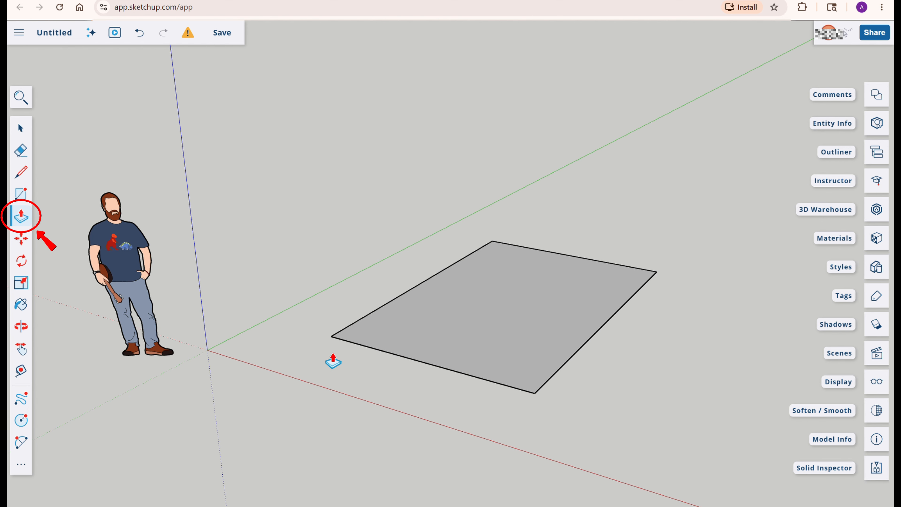
{"action": "mouse_move", "coordinate": [366, 394]}
{"action": "middle_mouse_down"}
{"action": "mouse_move", "coordinate": [499, 365]}
{"action": "mouse_move", "coordinate": [413, 392]}
{"action": "middle_mouse_up"}
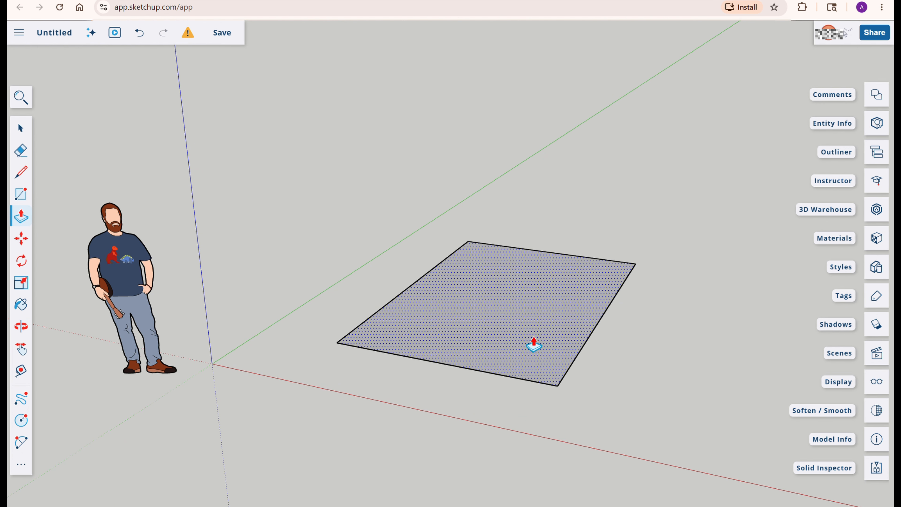
{"action": "left_click_drag", "start_coordinate": [534, 343], "coordinate": [529, 287]}
{"action": "key", "text": "ctrl+z"}
{"action": "key", "text": "Return"}
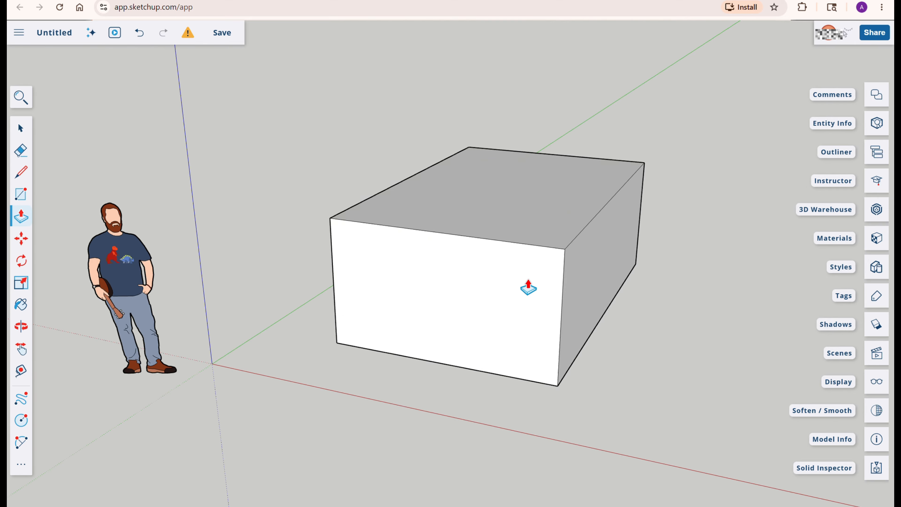
Push/pull the box's end face to change the box's length
{"action": "middle_click_drag", "start_coordinate": [596, 270], "coordinate": [523, 257]}
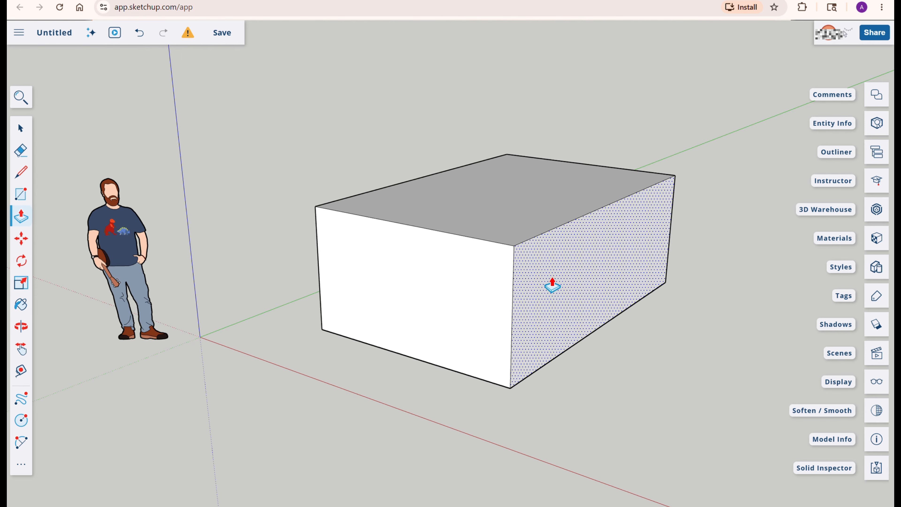
{"action": "left_click_drag", "start_coordinate": [552, 281], "coordinate": [572, 297]}
{"action": "mouse_move", "coordinate": [478, 301]}
{"action": "left_mouse_down"}
{"action": "mouse_move", "coordinate": [408, 334]}
{"action": "mouse_move", "coordinate": [465, 301]}
{"action": "left_mouse_up"}
{"action": "left_click_drag", "start_coordinate": [570, 283], "coordinate": [536, 274]}
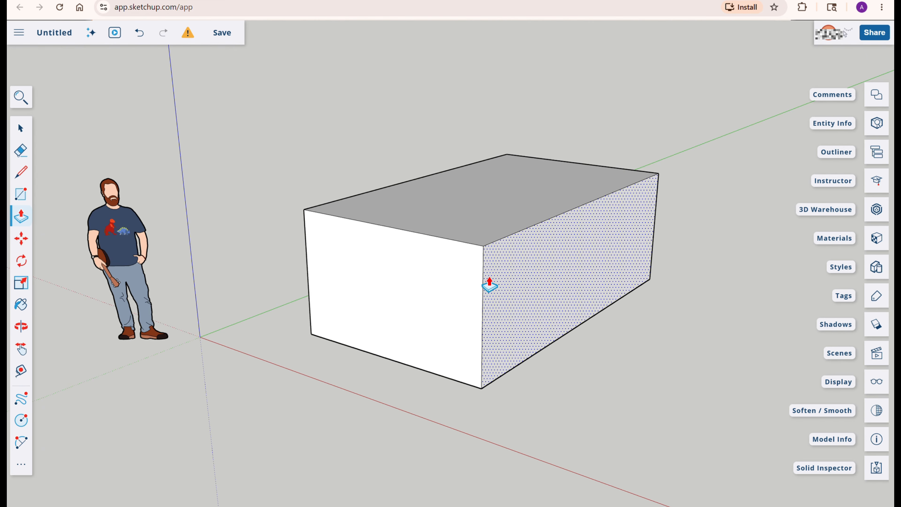
{"action": "left_click_drag", "start_coordinate": [411, 300], "coordinate": [454, 281]}
{"action": "left_click_drag", "start_coordinate": [559, 267], "coordinate": [611, 280]}
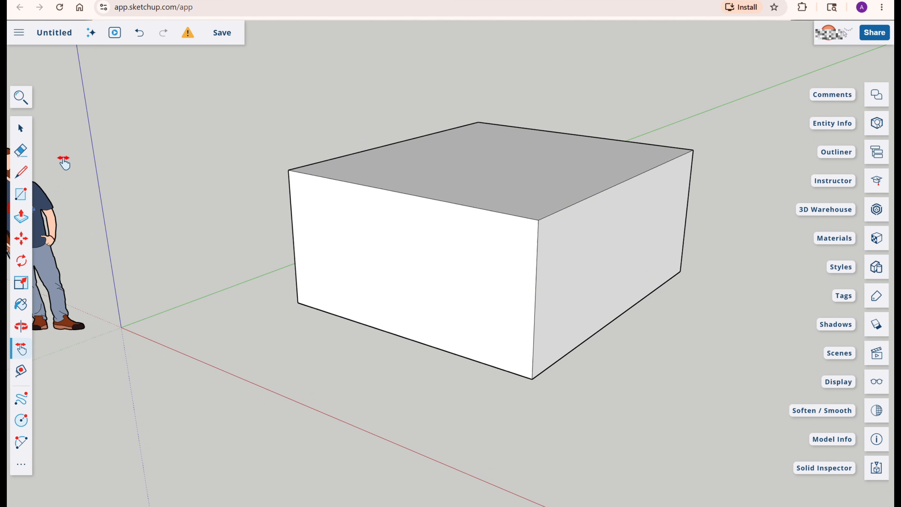
{"action": "key", "text": "space"}
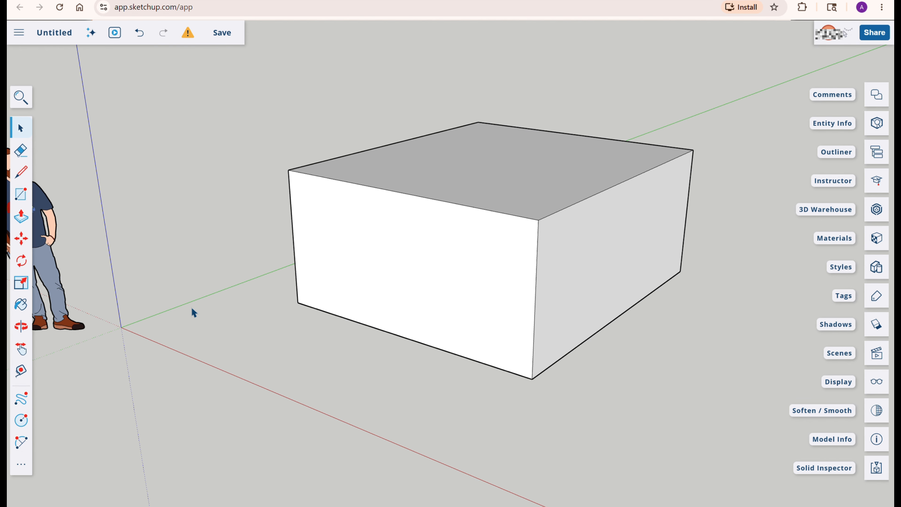
Select the whole box and move it along the red axis
{"action": "middle_click_drag", "start_coordinate": [195, 308], "coordinate": [466, 437]}
{"action": "scroll", "coordinate": [394, 376], "scroll_direction": "up", "scroll_amount": 5}
{"action": "scroll", "coordinate": [396, 374], "scroll_direction": "down", "scroll_amount": 1}
{"action": "scroll", "coordinate": [397, 373], "scroll_direction": "down", "scroll_amount": 5}
{"action": "mouse_move", "coordinate": [279, 122]}
{"action": "left_mouse_down"}
{"action": "mouse_move", "coordinate": [521, 273]}
{"action": "mouse_move", "coordinate": [632, 386]}
{"action": "mouse_move", "coordinate": [522, 322]}
{"action": "mouse_move", "coordinate": [467, 261]}
{"action": "left_mouse_up"}
{"action": "key", "text": "o"}
{"action": "key", "text": "space"}
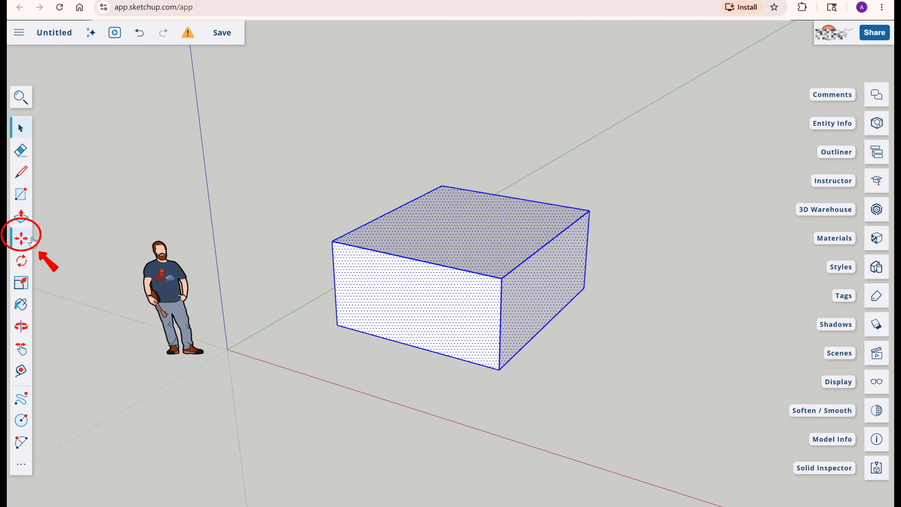
{"action": "left_click", "coordinate": [22, 239]}
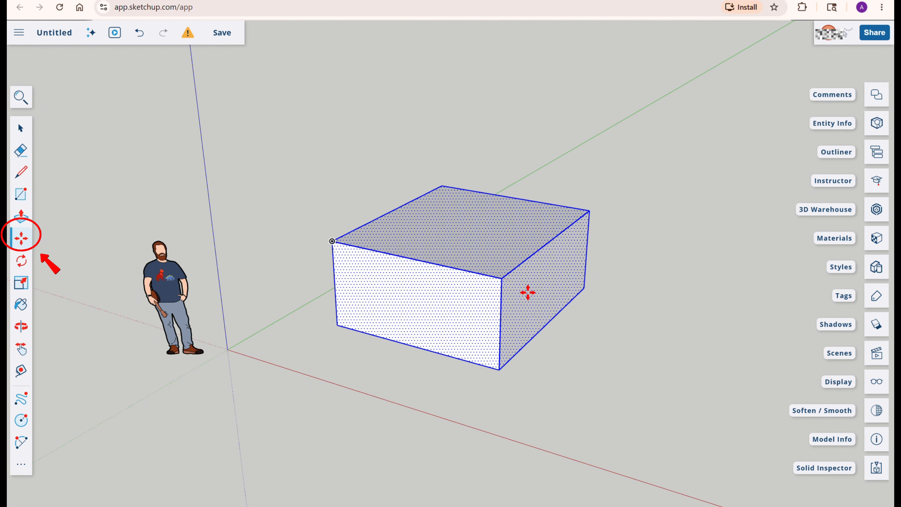
{"action": "left_click", "coordinate": [502, 279]}
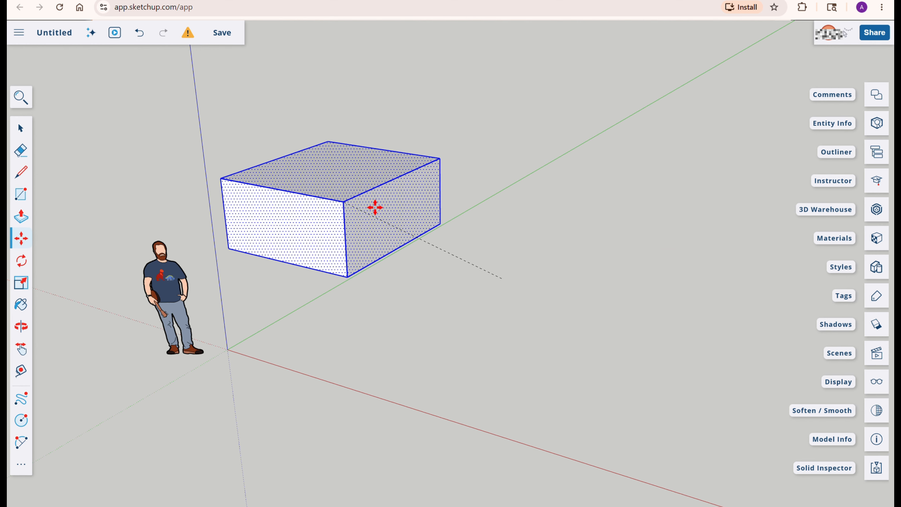
{"action": "left_click", "coordinate": [554, 299]}
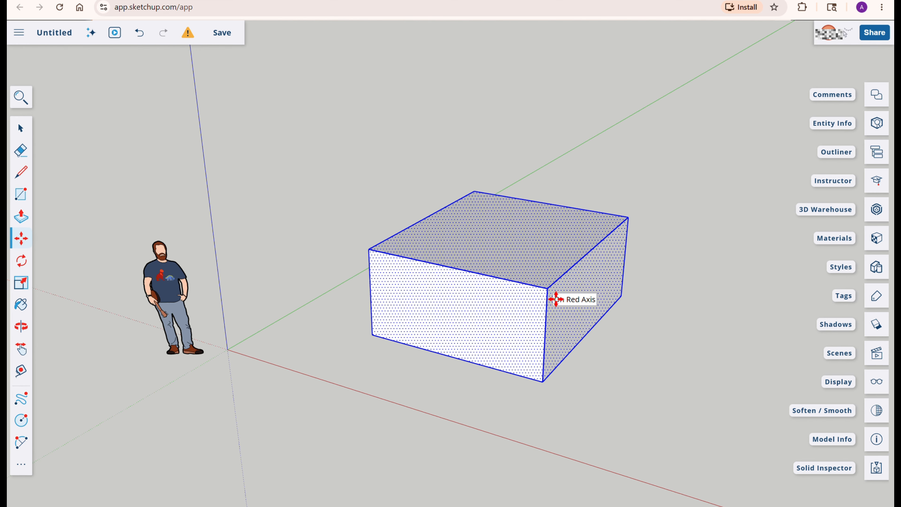
Select the whole box and rotate it about a vertical axis at the center of its top face
{"action": "middle_click_drag", "start_coordinate": [515, 302], "coordinate": [573, 407]}
{"action": "key", "text": "space"}
{"action": "left_click_drag", "start_coordinate": [322, 100], "coordinate": [692, 402]}
{"action": "right_click", "coordinate": [544, 341]}
{"action": "mouse_move", "coordinate": [540, 335]}
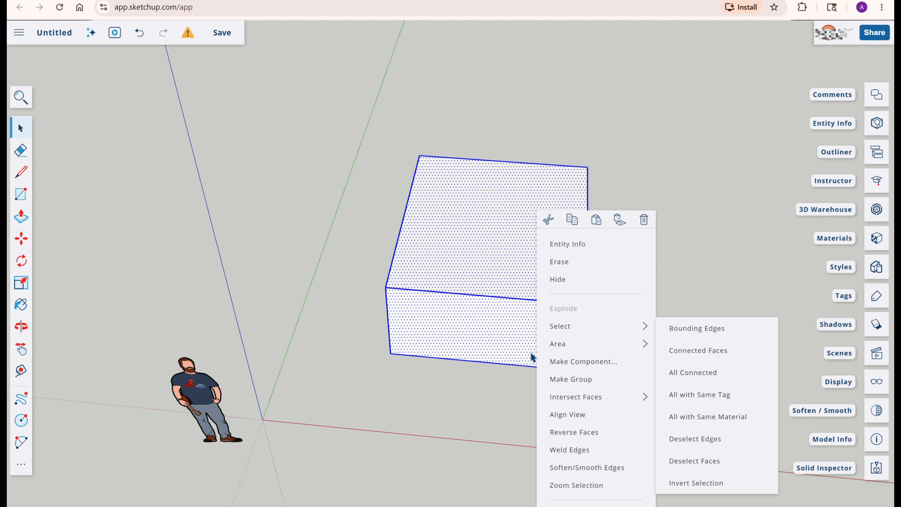
{"action": "middle_click_drag", "start_coordinate": [528, 362], "coordinate": [404, 271]}
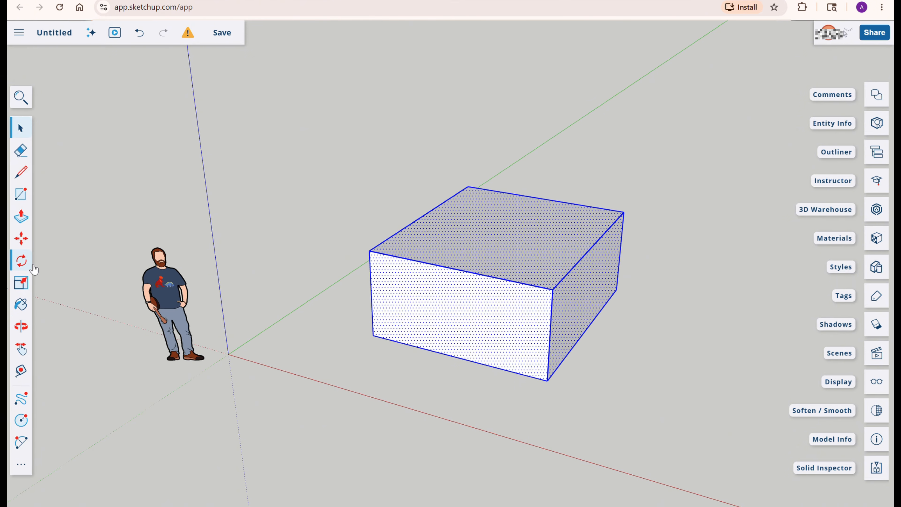
{"action": "left_click", "coordinate": [22, 261]}
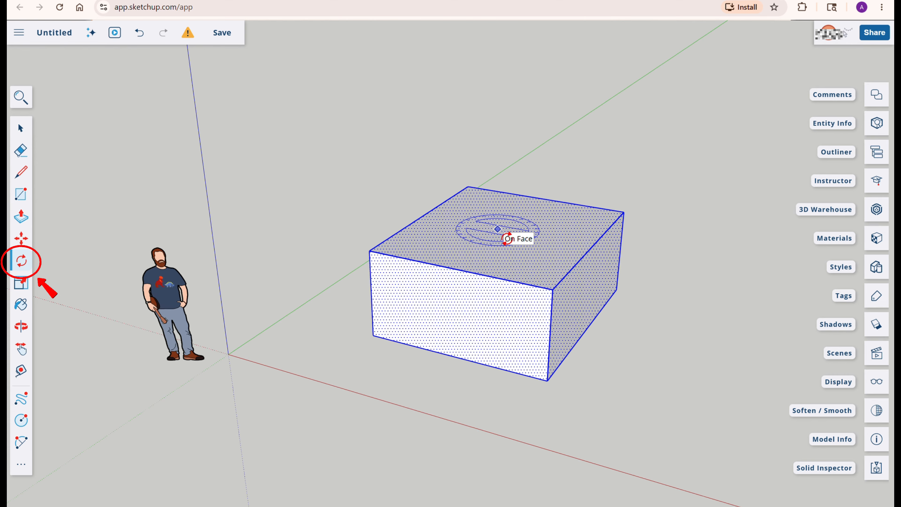
{"action": "left_click", "coordinate": [497, 229]}
{"action": "left_click", "coordinate": [687, 266]}
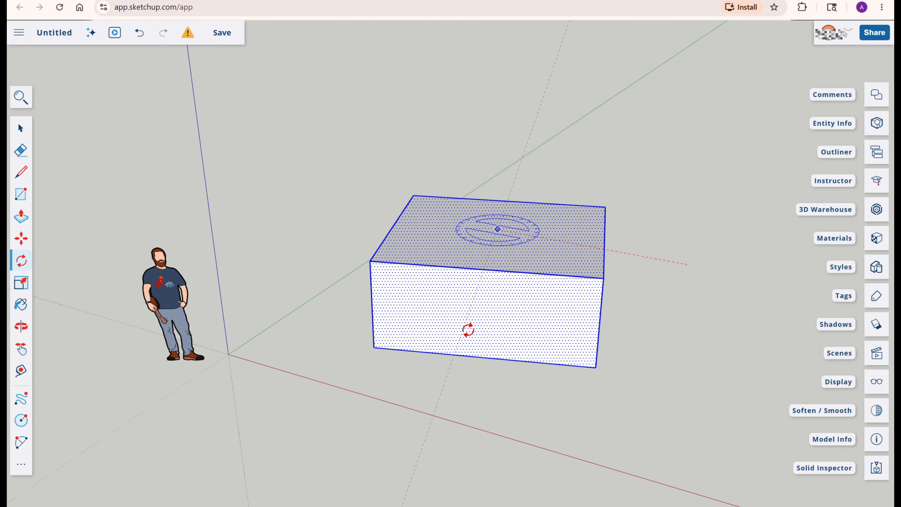
{"action": "left_click", "coordinate": [408, 323]}
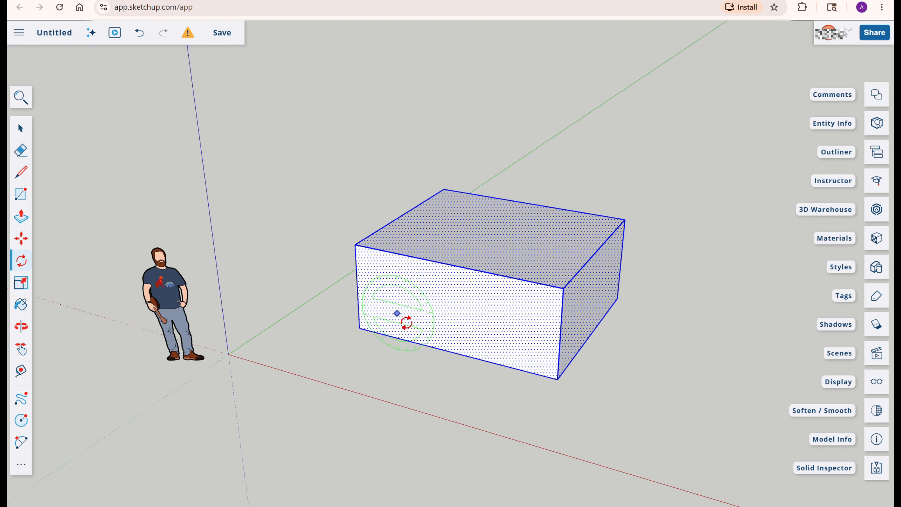
{"action": "key", "text": "space"}
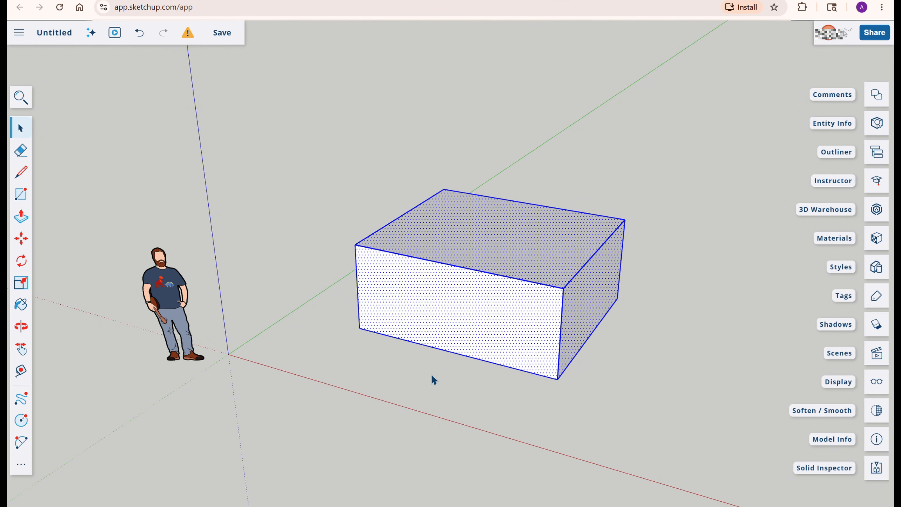
Try to scale the box's front face with the Scale tool
{"action": "middle_click_drag", "start_coordinate": [472, 398], "coordinate": [469, 369]}
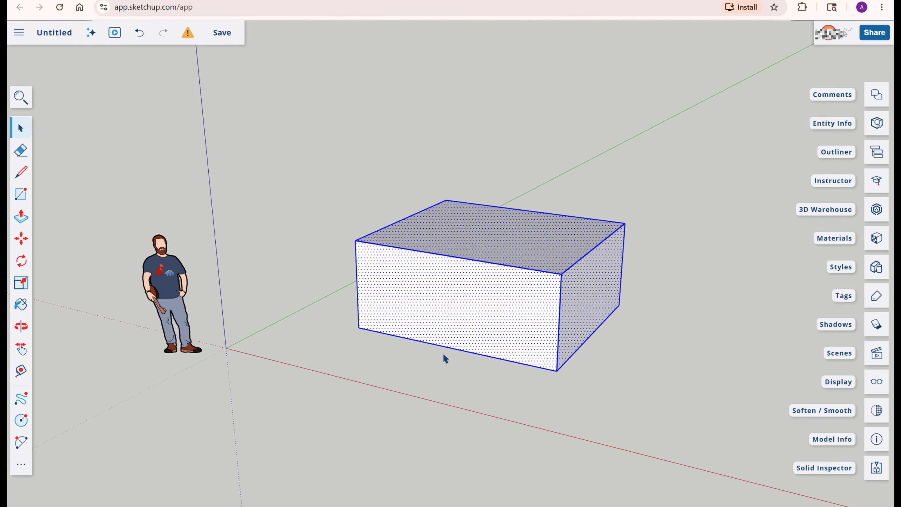
{"action": "left_click", "coordinate": [301, 242]}
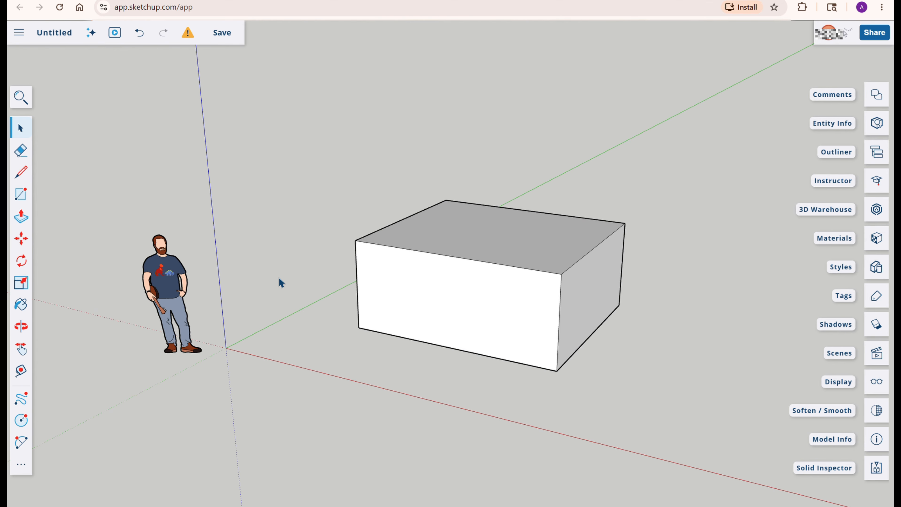
{"action": "left_click", "coordinate": [26, 286]}
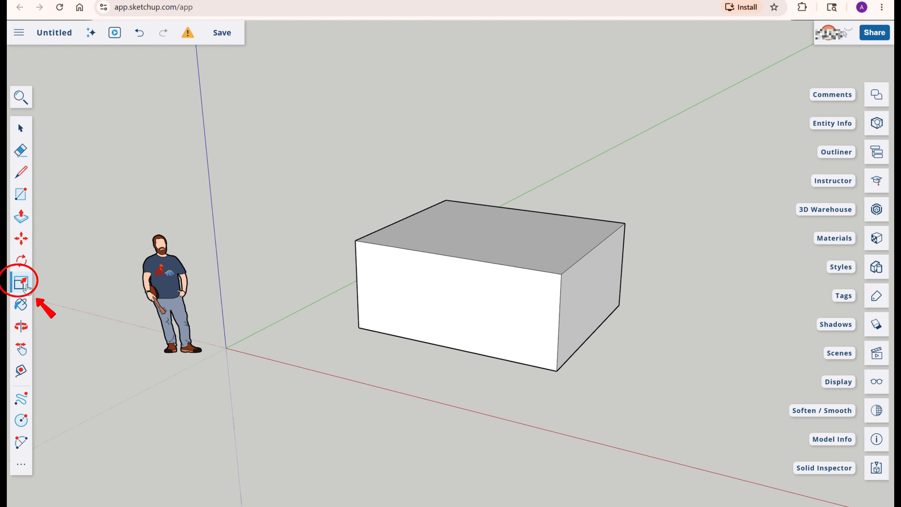
{"action": "left_click", "coordinate": [525, 279]}
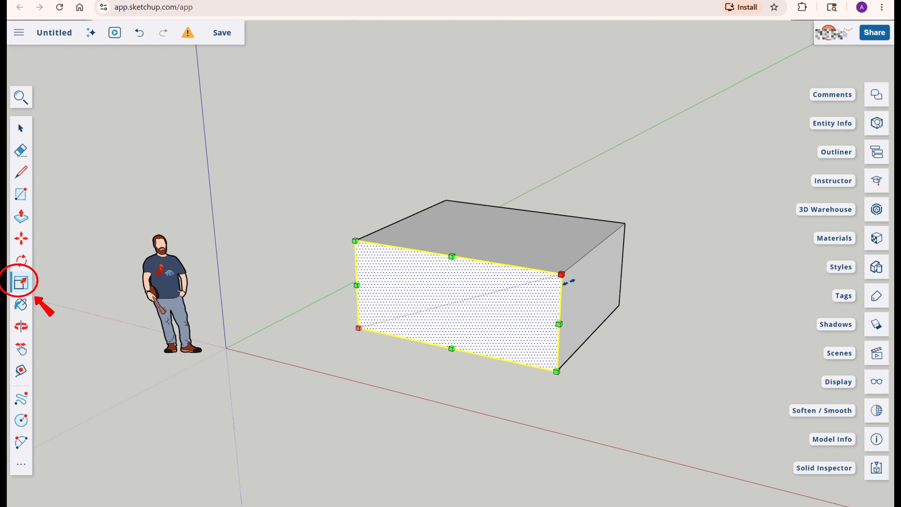
{"action": "left_click_drag", "start_coordinate": [567, 280], "coordinate": [565, 299]}
{"action": "key", "text": "space"}
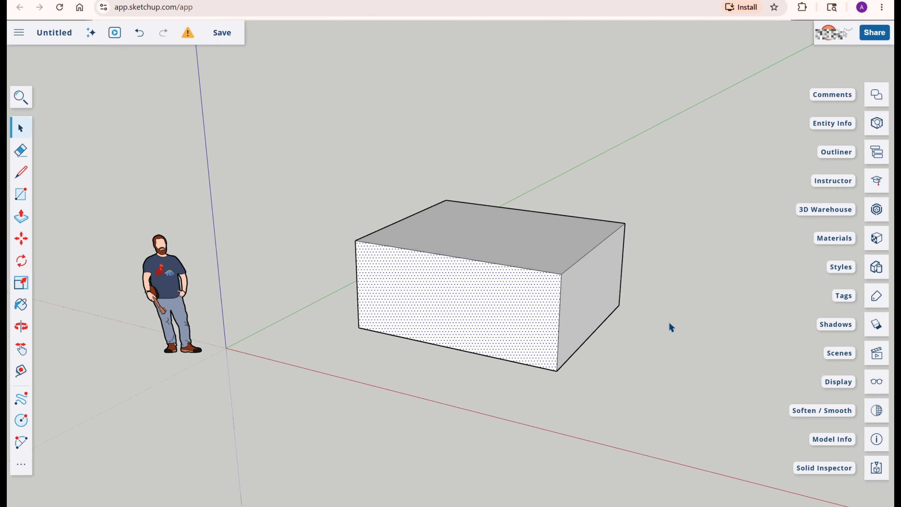
Scale the box's end face so the top slopes down into a ramp
{"action": "middle_click_drag", "start_coordinate": [670, 323], "coordinate": [539, 335]}
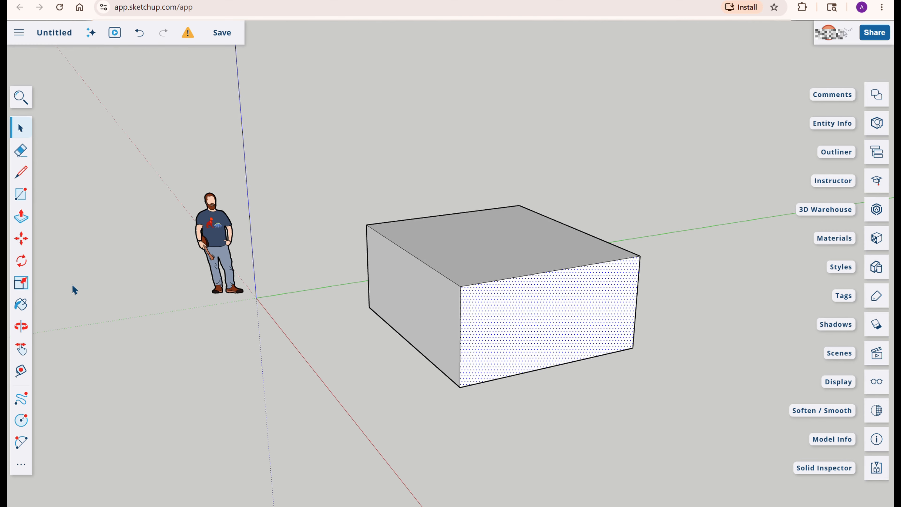
{"action": "left_click", "coordinate": [20, 283]}
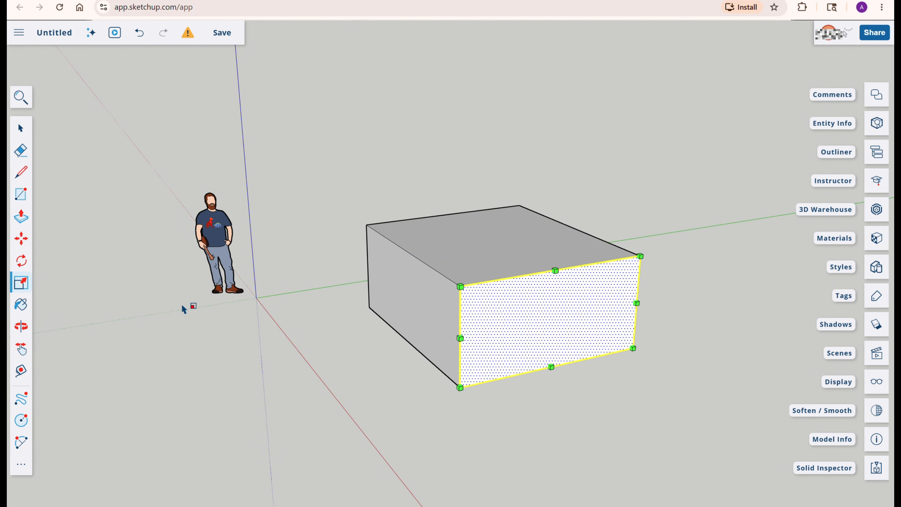
{"action": "left_click_drag", "start_coordinate": [563, 276], "coordinate": [553, 374]}
{"action": "middle_click_drag", "start_coordinate": [553, 374], "coordinate": [715, 348]}
{"action": "middle_click_drag", "start_coordinate": [628, 314], "coordinate": [483, 307]}
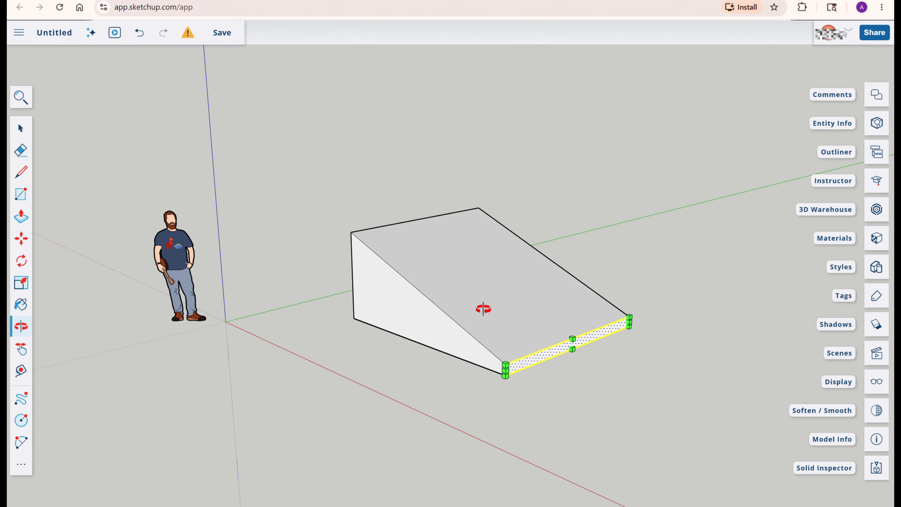
{"action": "left_click_drag", "start_coordinate": [577, 346], "coordinate": [581, 272]}
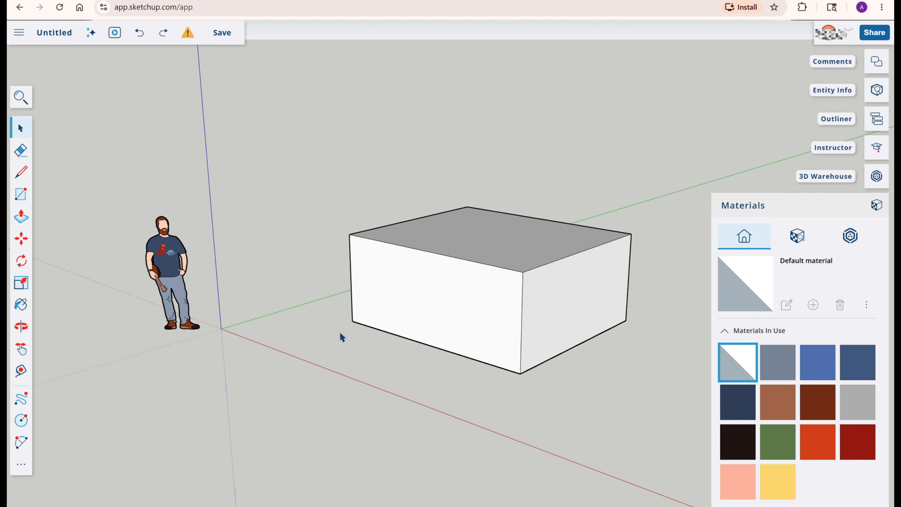
Paint the box's front, side and top faces with the Ty_Orange material using the Paint Bucket
{"action": "left_click", "coordinate": [28, 307]}
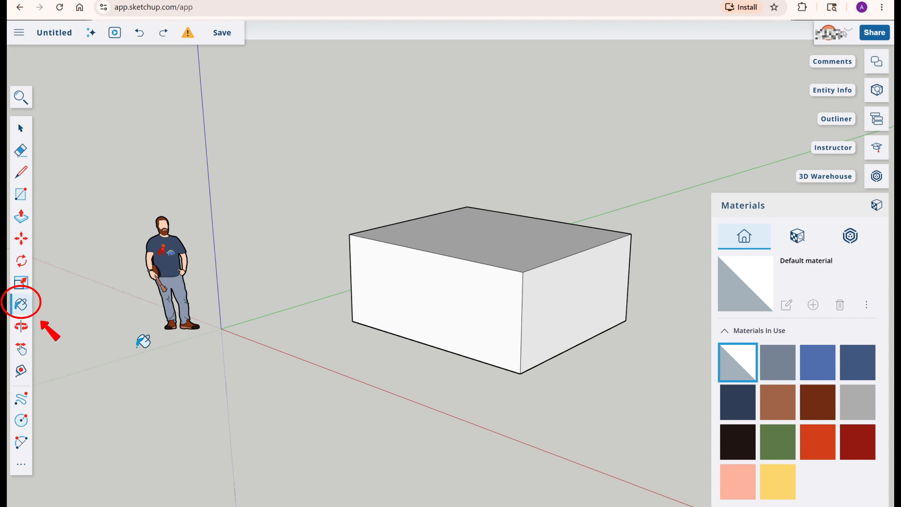
{"action": "scroll", "coordinate": [787, 442], "scroll_direction": "down", "scroll_amount": 3}
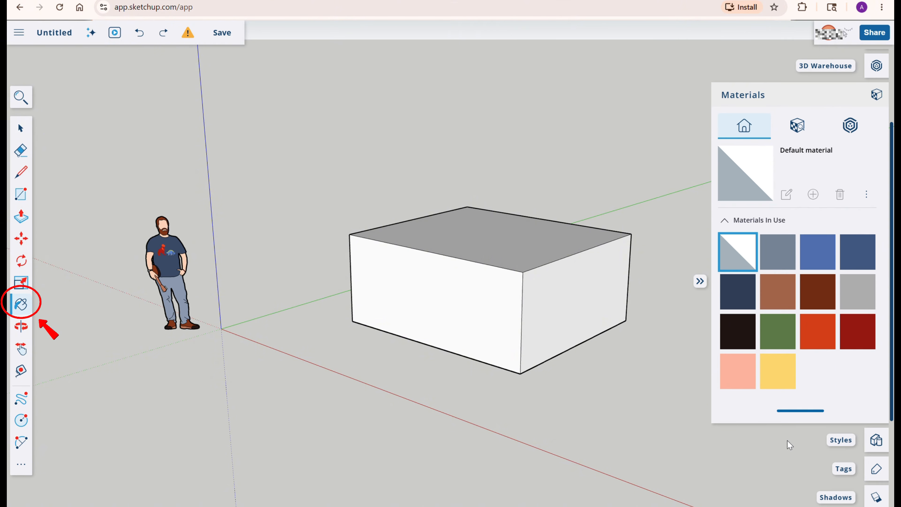
{"action": "scroll", "coordinate": [788, 442], "scroll_direction": "up", "scroll_amount": 1}
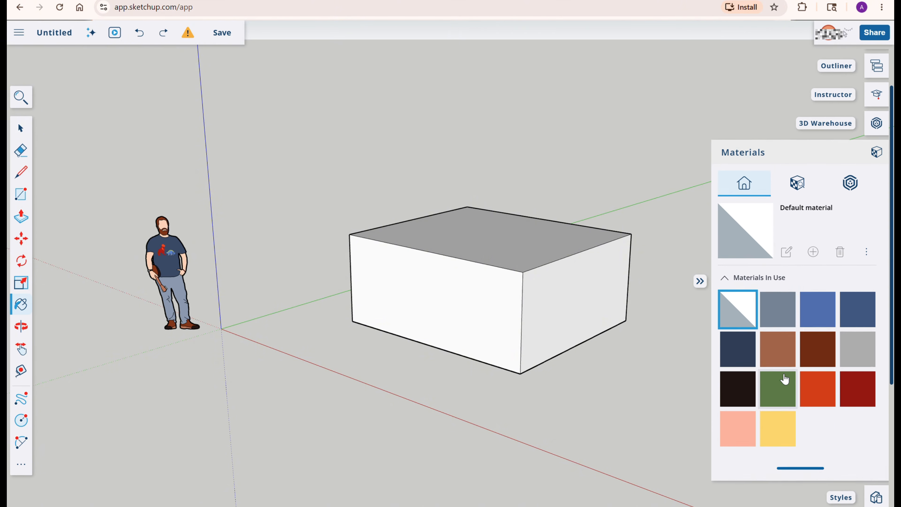
{"action": "scroll", "coordinate": [784, 379], "scroll_direction": "up", "scroll_amount": 1}
{"action": "scroll", "coordinate": [784, 379], "scroll_direction": "down", "scroll_amount": 1}
{"action": "scroll", "coordinate": [784, 379], "scroll_direction": "up", "scroll_amount": 1}
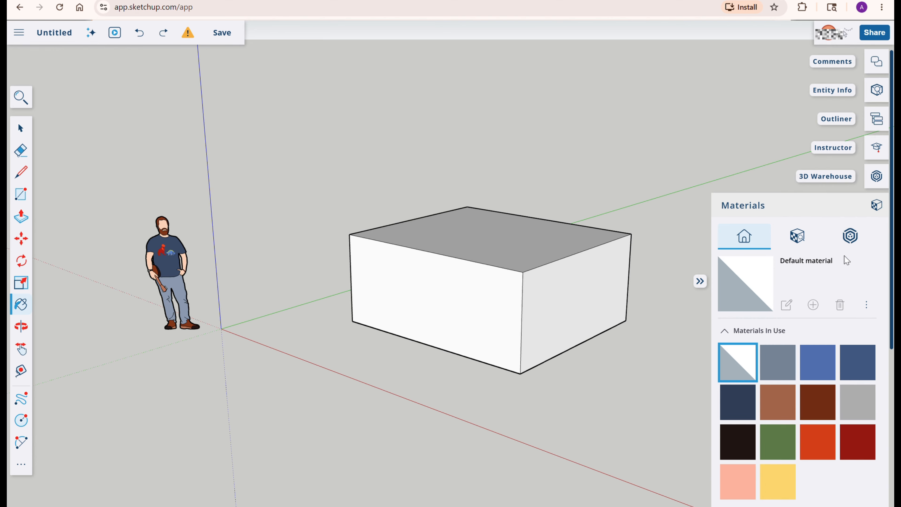
{"action": "left_click", "coordinate": [812, 447]}
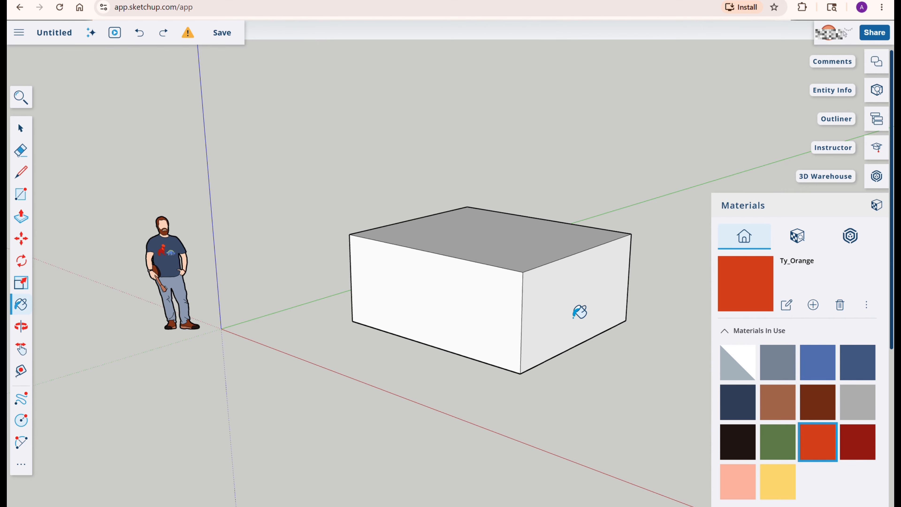
{"action": "left_click", "coordinate": [580, 312]}
{"action": "left_click", "coordinate": [499, 326]}
{"action": "left_click", "coordinate": [525, 262]}
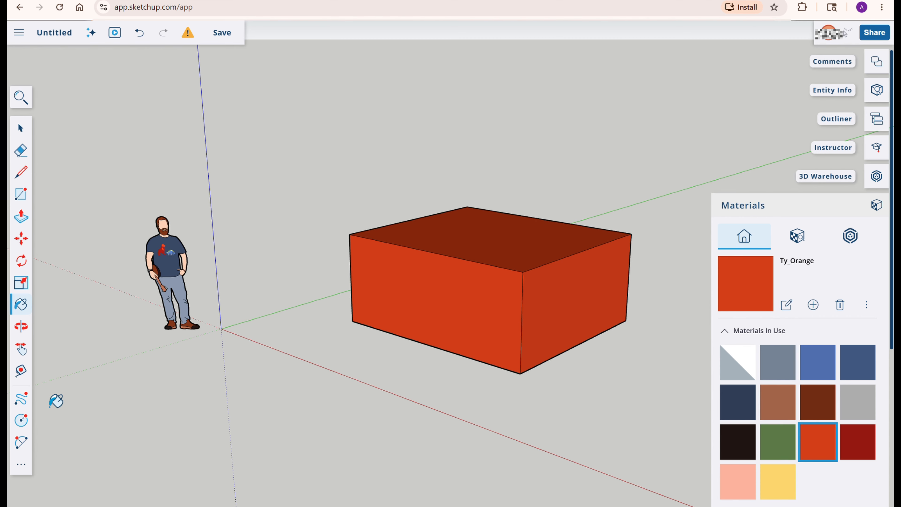
Orbit, pan and zoom the view around the box with the navigation tools
{"action": "left_click", "coordinate": [21, 326]}
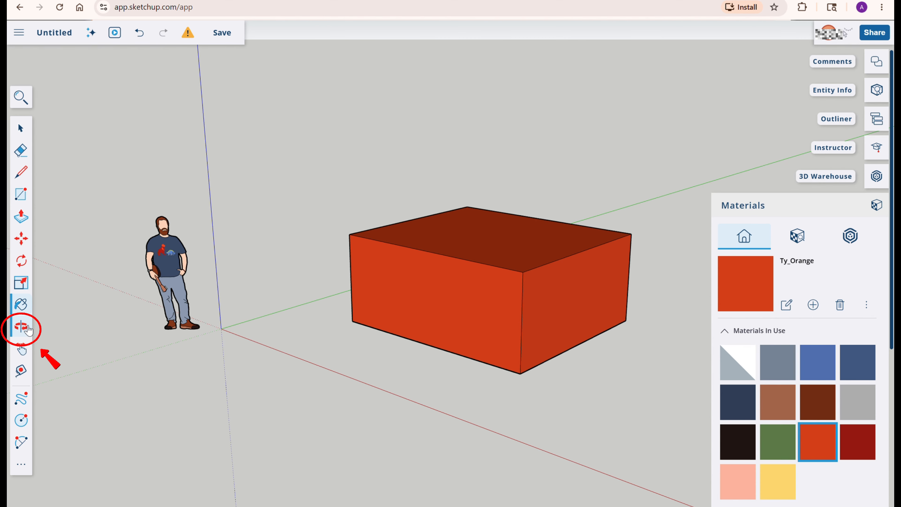
{"action": "mouse_move", "coordinate": [527, 354]}
{"action": "left_mouse_down"}
{"action": "mouse_move", "coordinate": [571, 358]}
{"action": "mouse_move", "coordinate": [416, 376]}
{"action": "mouse_move", "coordinate": [635, 344]}
{"action": "mouse_move", "coordinate": [409, 398]}
{"action": "mouse_move", "coordinate": [382, 435]}
{"action": "mouse_move", "coordinate": [567, 439]}
{"action": "mouse_move", "coordinate": [612, 351]}
{"action": "mouse_move", "coordinate": [526, 342]}
{"action": "mouse_move", "coordinate": [589, 356]}
{"action": "left_mouse_up"}
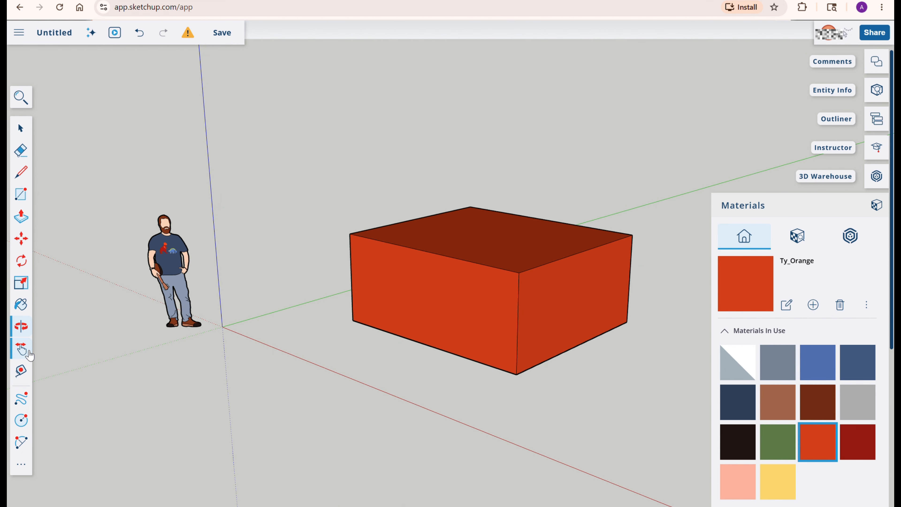
{"action": "left_click", "coordinate": [21, 347]}
{"action": "mouse_move", "coordinate": [593, 332]}
{"action": "left_mouse_down"}
{"action": "mouse_move", "coordinate": [399, 358]}
{"action": "mouse_move", "coordinate": [664, 322]}
{"action": "mouse_move", "coordinate": [434, 371]}
{"action": "mouse_move", "coordinate": [553, 348]}
{"action": "left_mouse_up"}
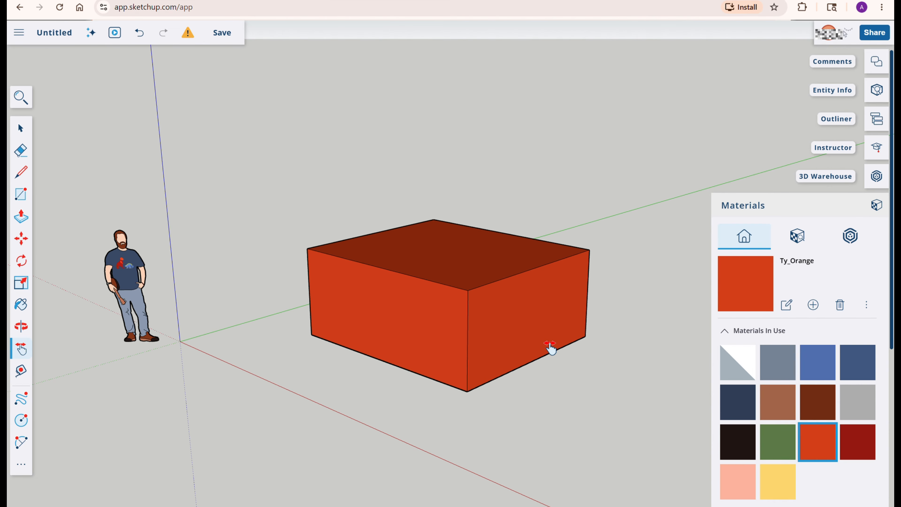
{"action": "scroll", "coordinate": [491, 332], "scroll_direction": "down", "scroll_amount": 1}
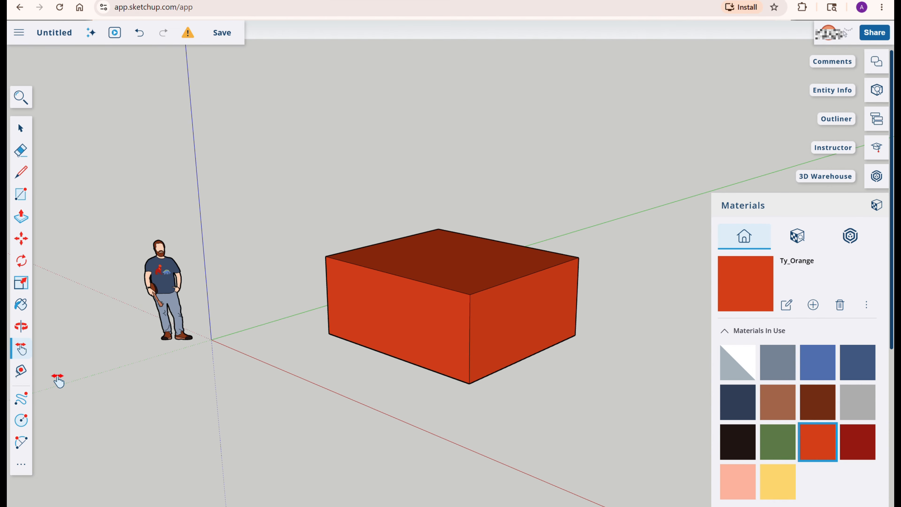
Measure diagonally across the box's front face between two corners with the Tape Measure tool
{"action": "left_click", "coordinate": [26, 371]}
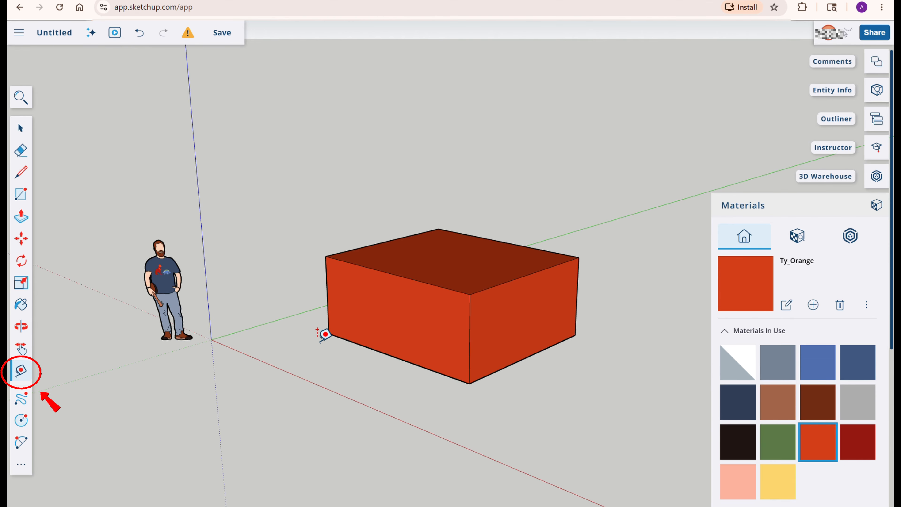
{"action": "left_click", "coordinate": [329, 333]}
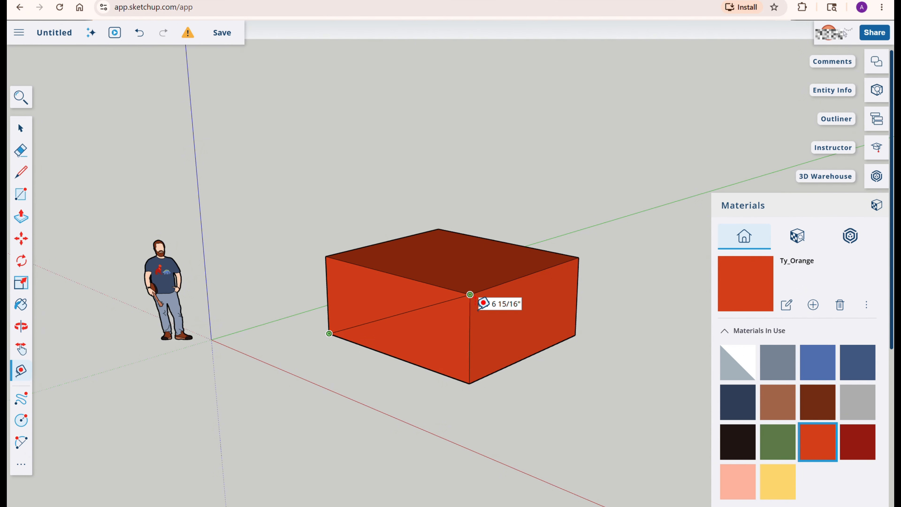
{"action": "left_click", "coordinate": [471, 294]}
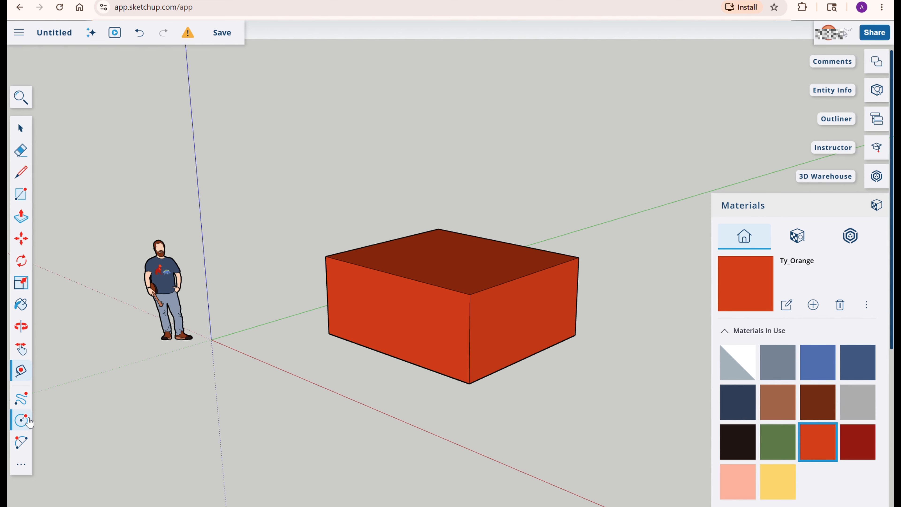
Close the Materials panel and return to the Select tool
{"action": "left_click", "coordinate": [25, 465]}
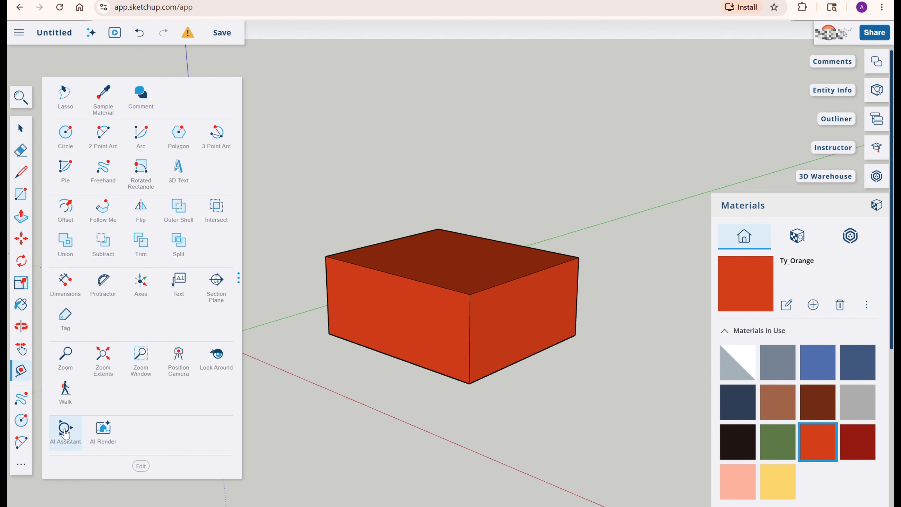
{"action": "left_click", "coordinate": [31, 469]}
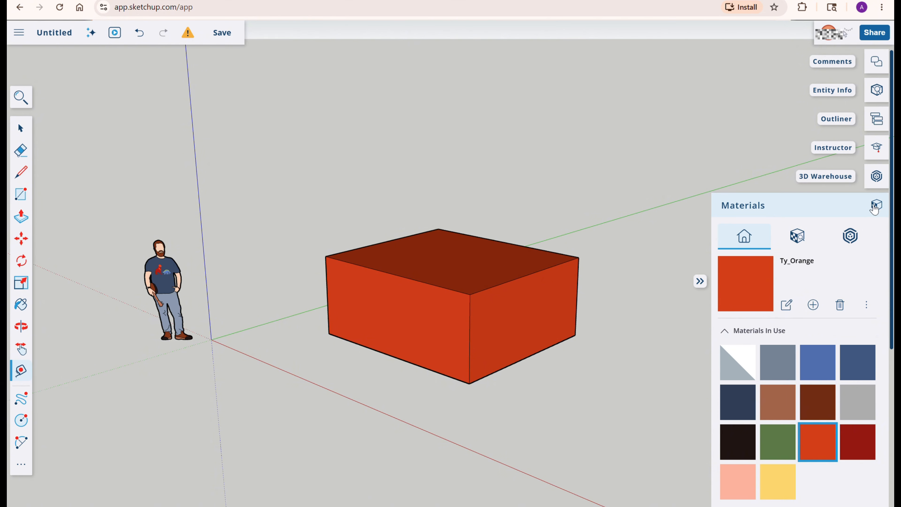
{"action": "left_click", "coordinate": [876, 206]}
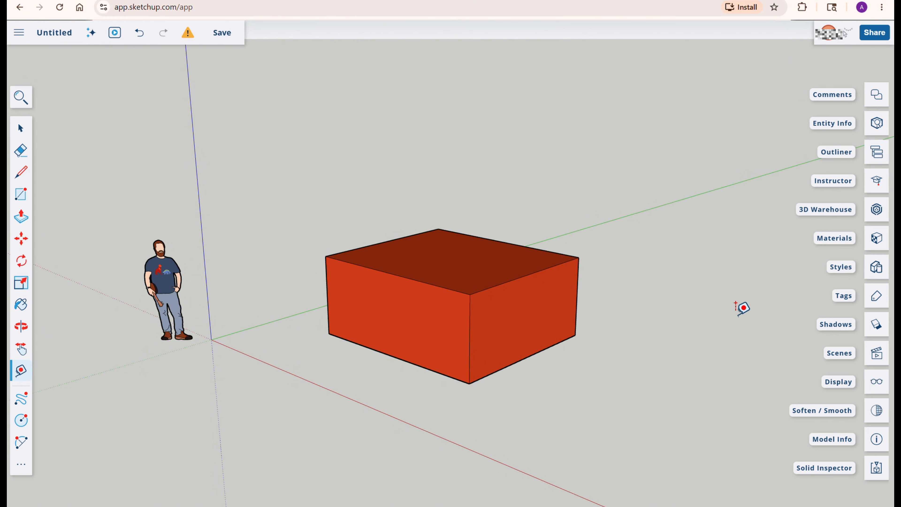
{"action": "key", "text": "space"}
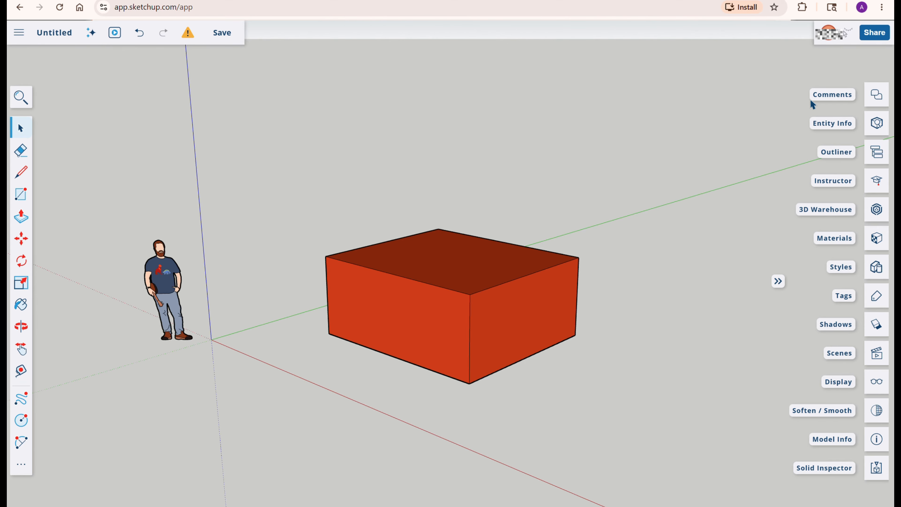